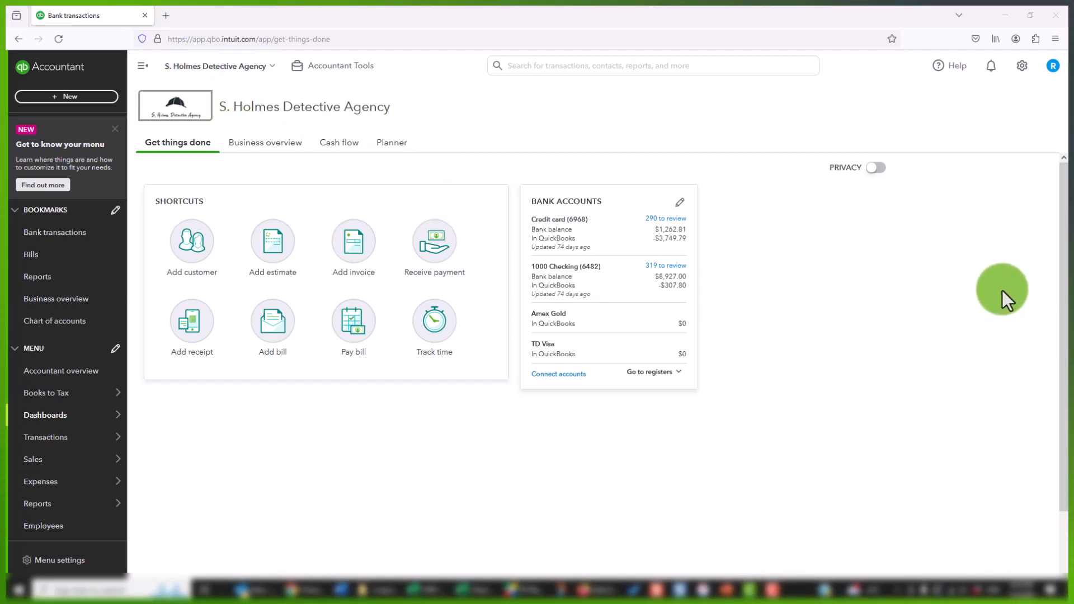
Open Account and Settings and look through the Billing, Usage, Sales, Expenses, Payments, Time and Advanced settings.
click(1022, 66)
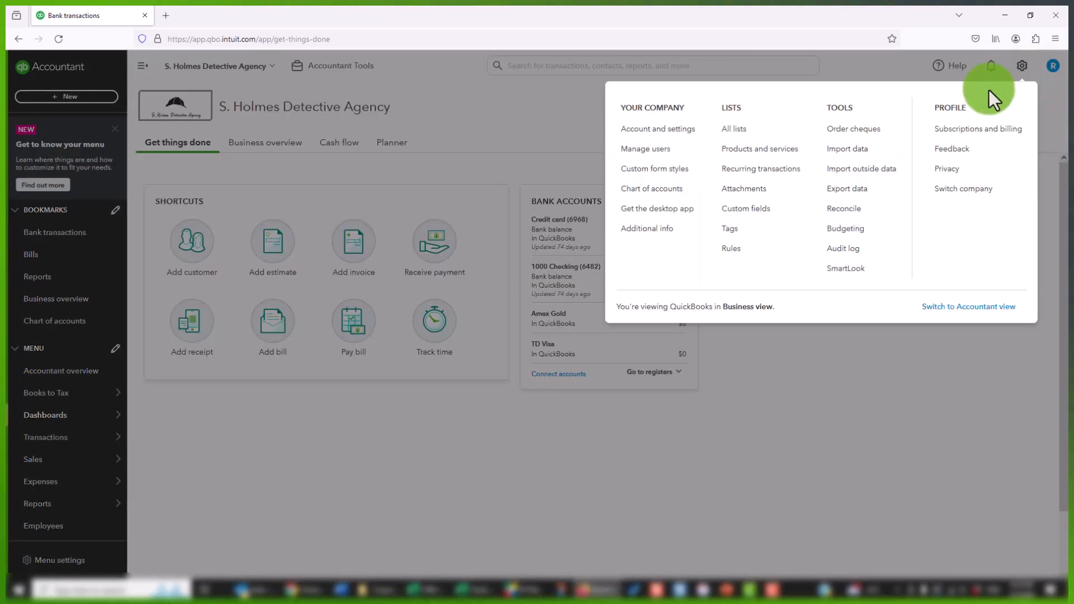
click(679, 135)
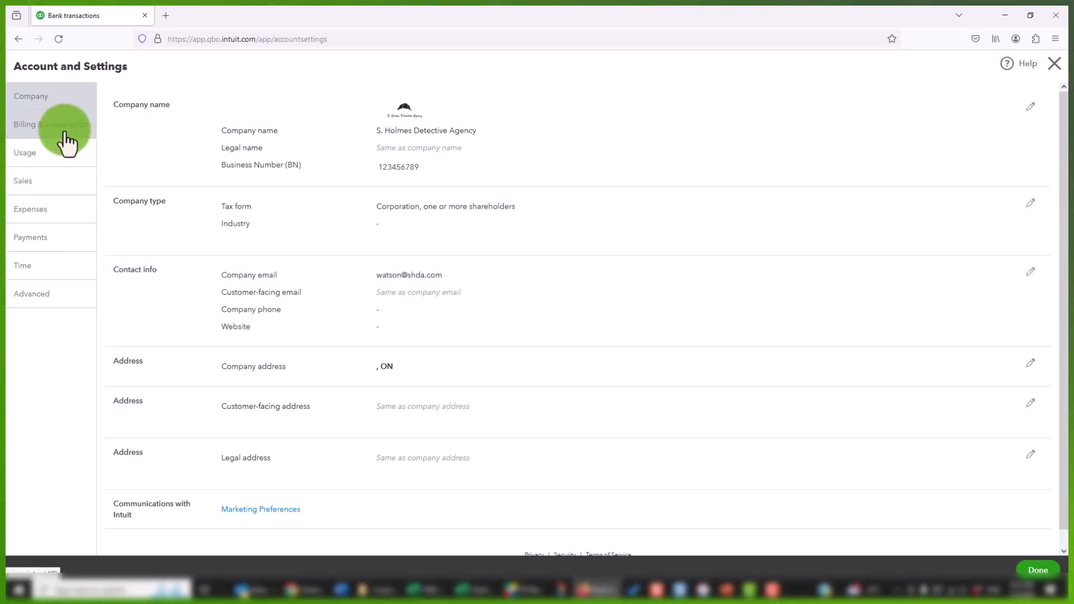
click(42, 137)
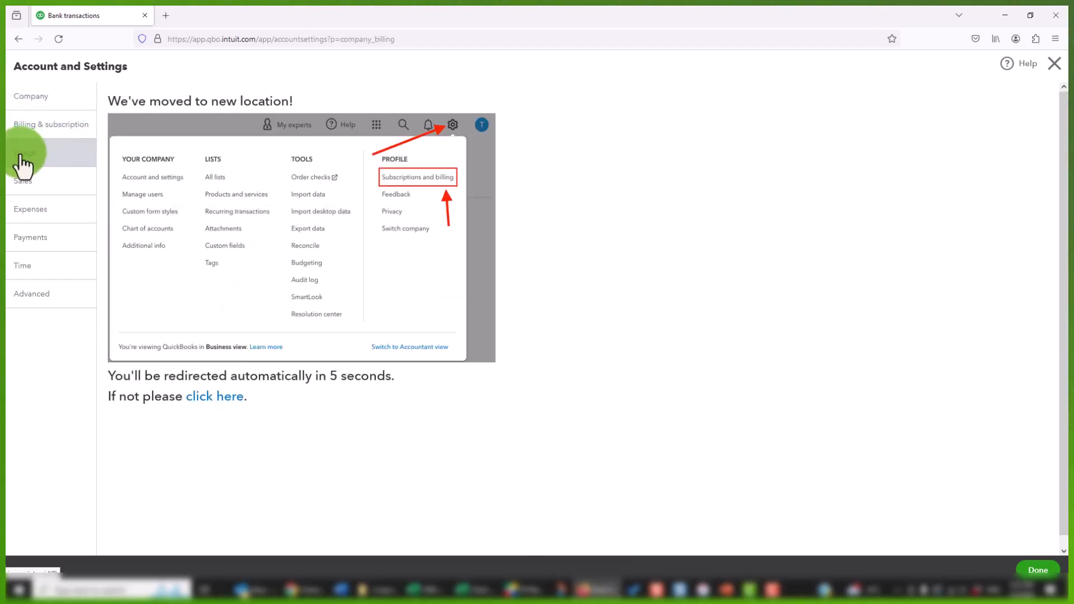
click(23, 154)
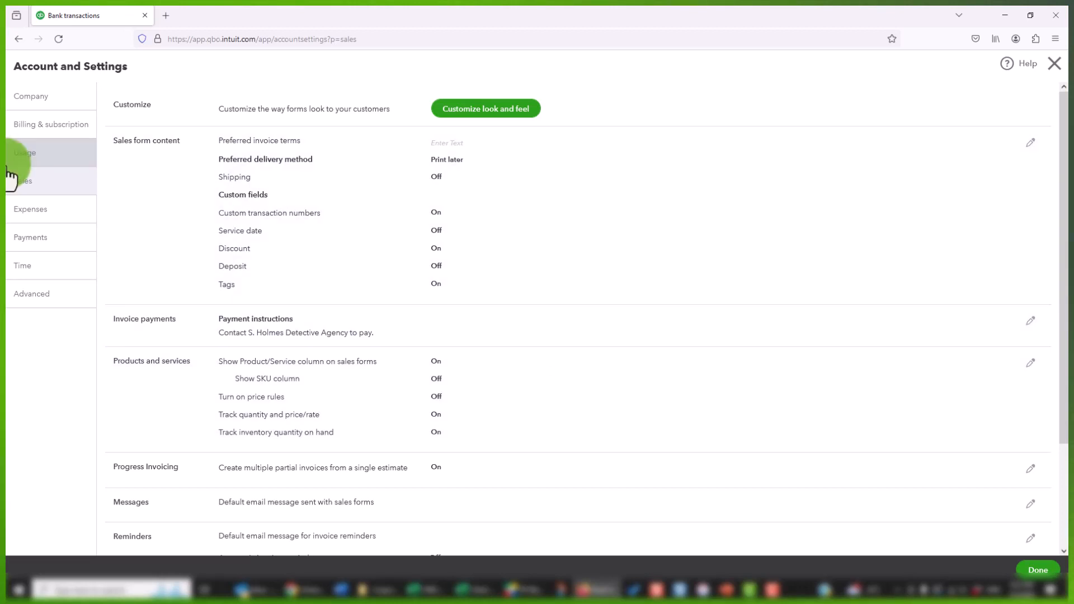
click(37, 213)
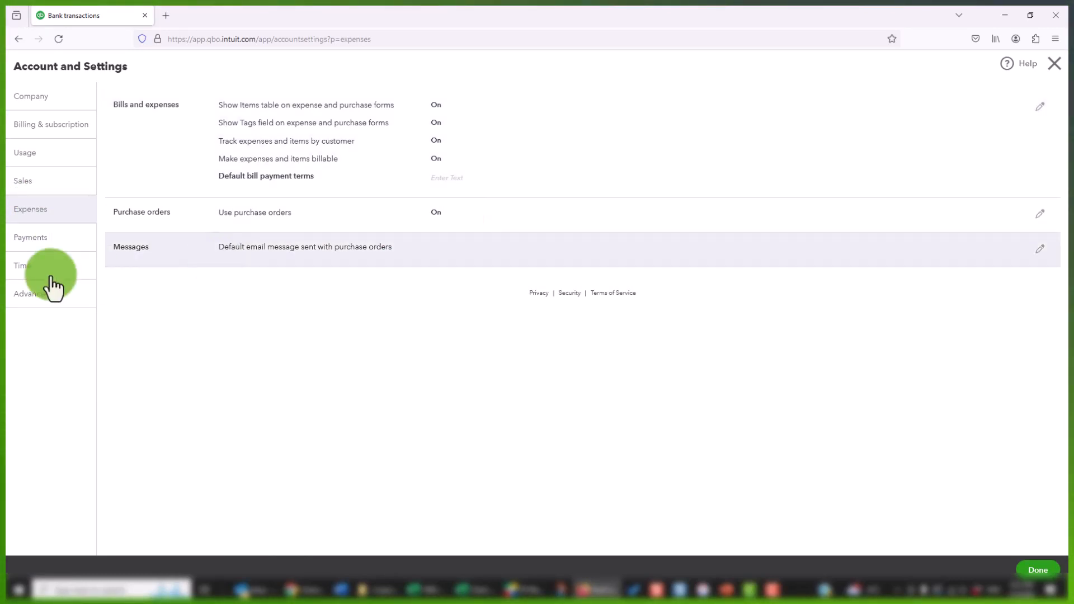
click(30, 244)
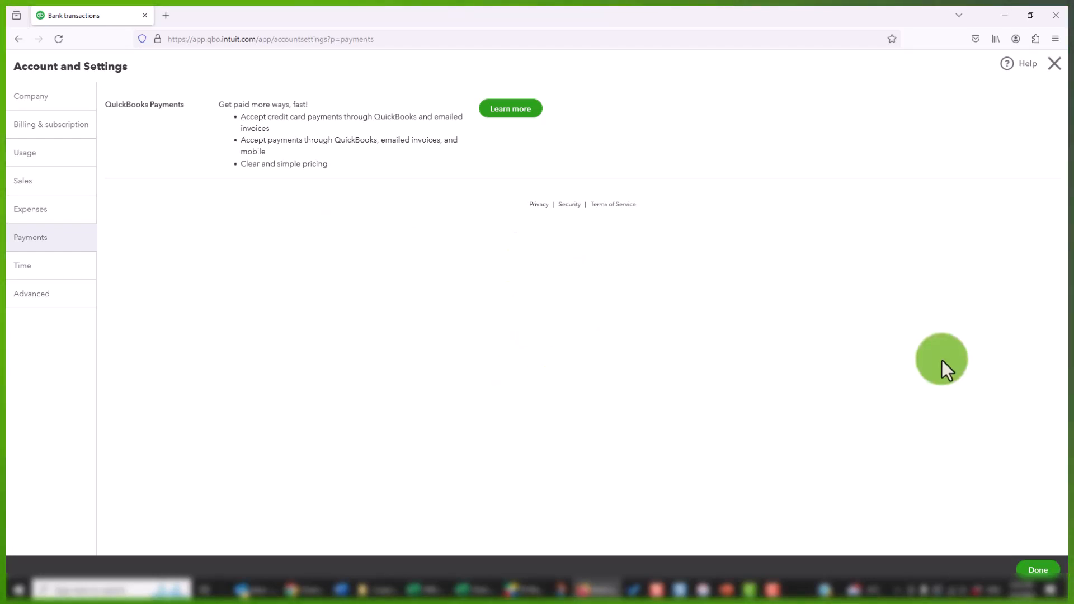
click(65, 284)
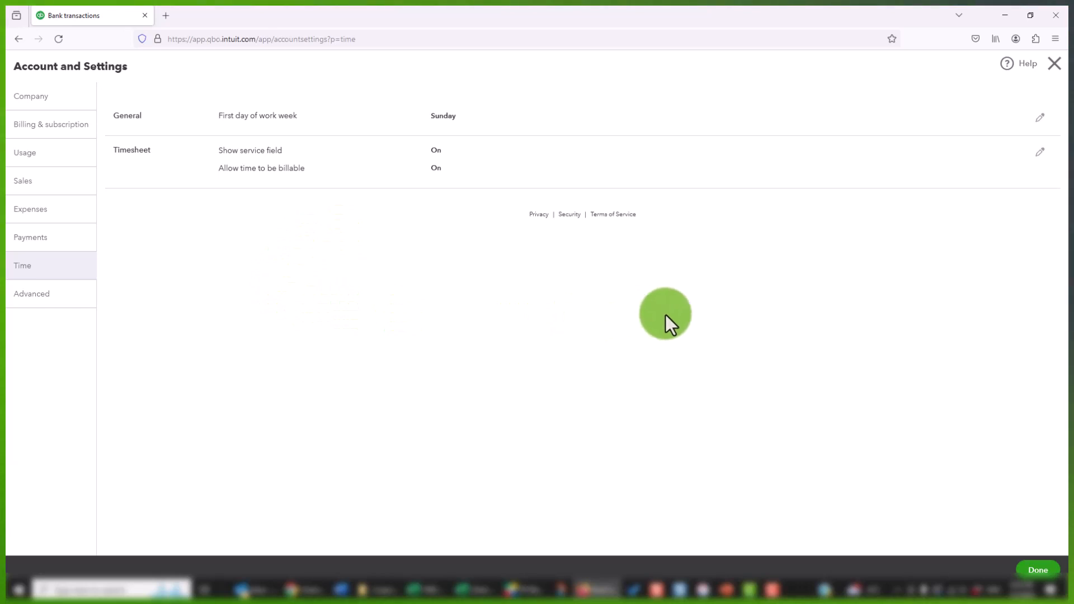
click(66, 296)
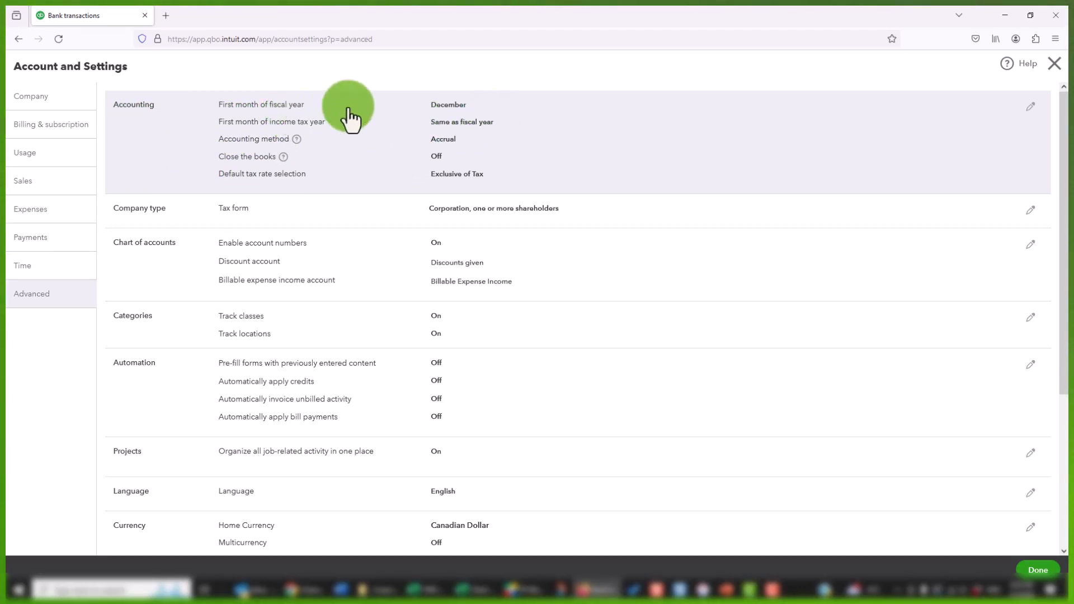
In the Accounting section, set the first month of the fiscal year to July and keep Accrual as the accounting method.
click(448, 119)
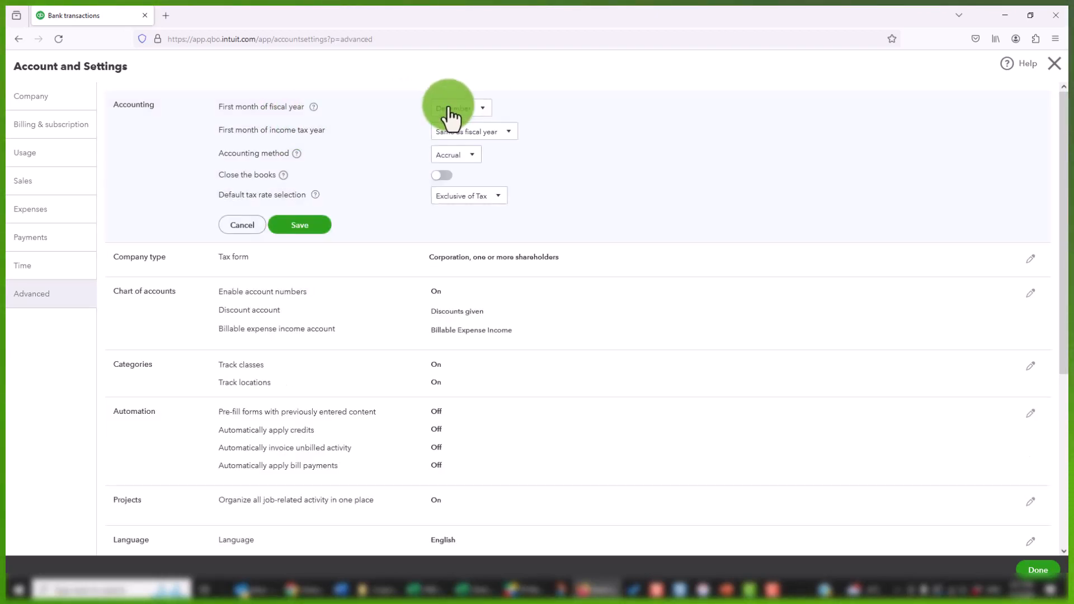
click(485, 109)
scroll(470, 137, up, 2)
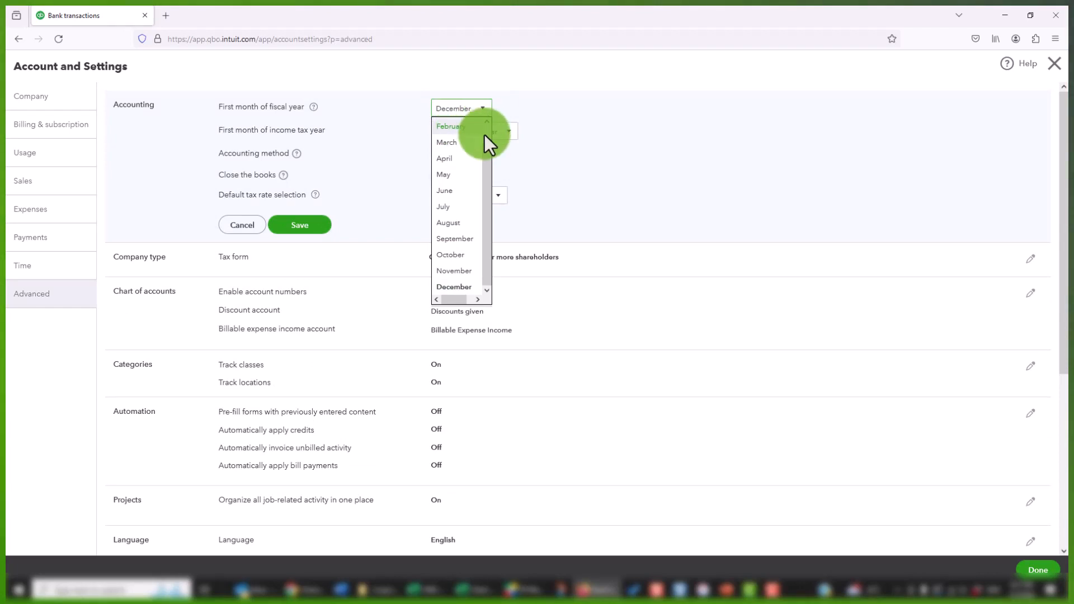
click(465, 131)
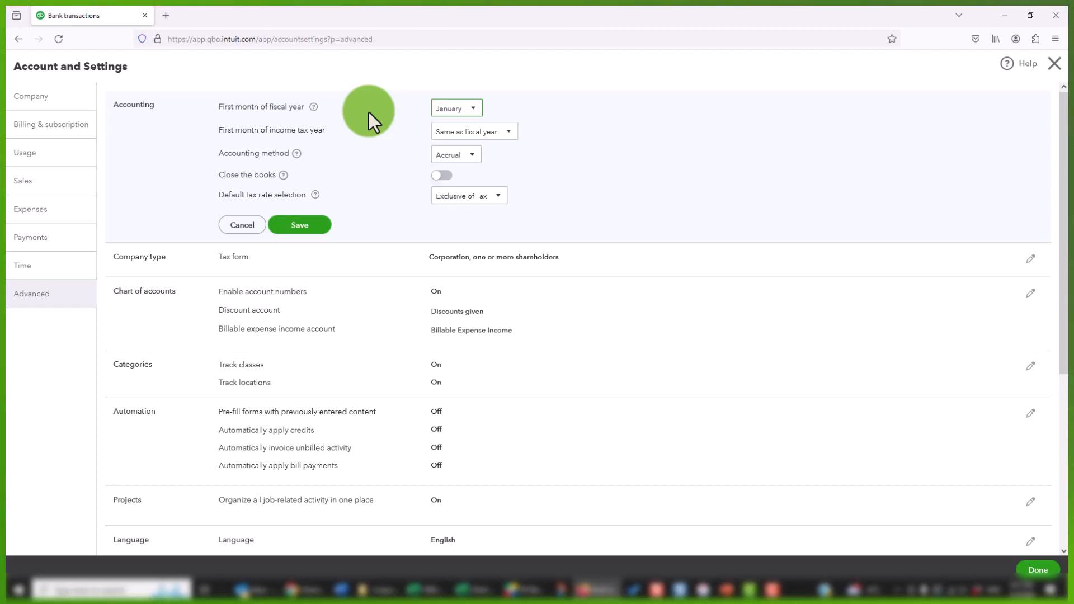
click(467, 110)
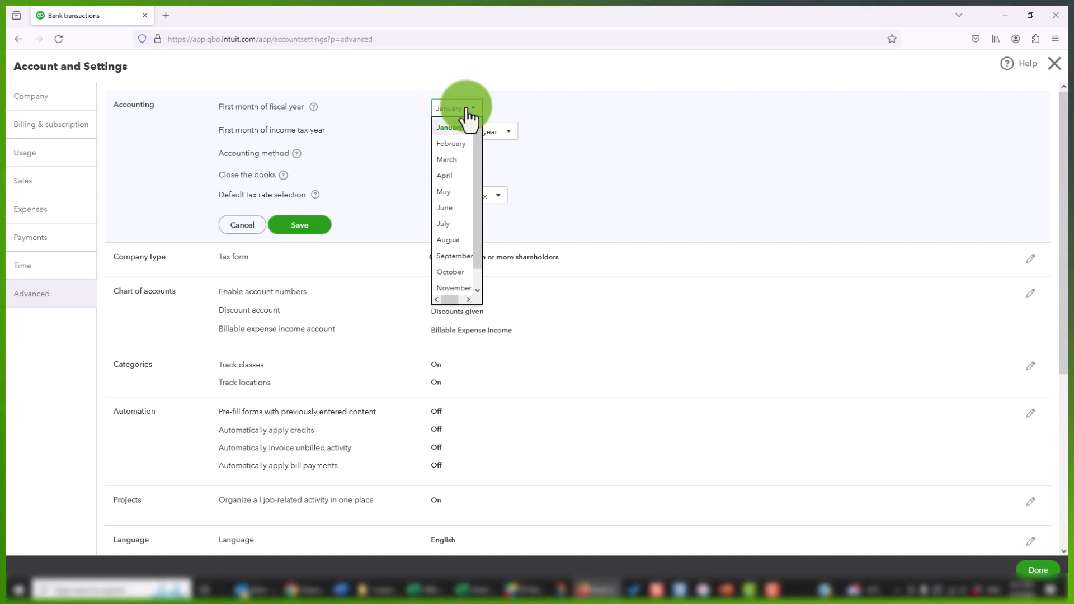
click(456, 225)
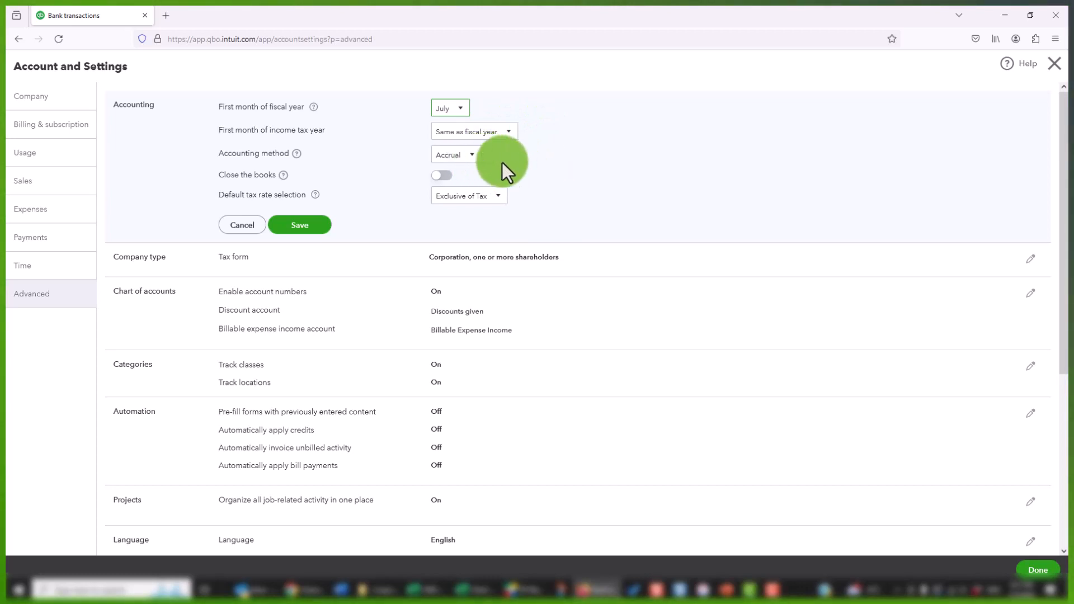
click(462, 158)
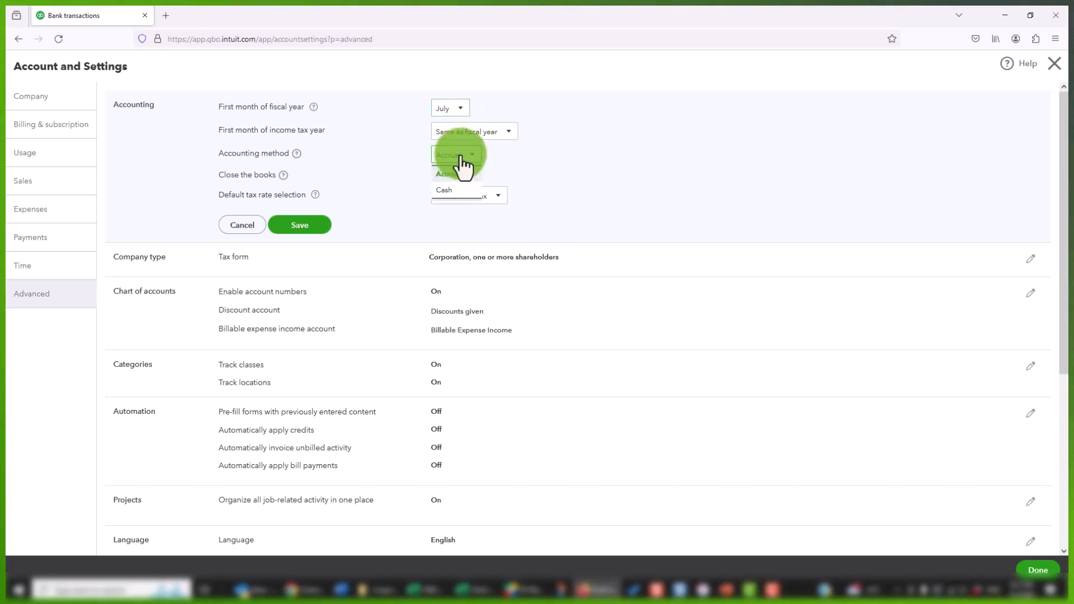
click(460, 156)
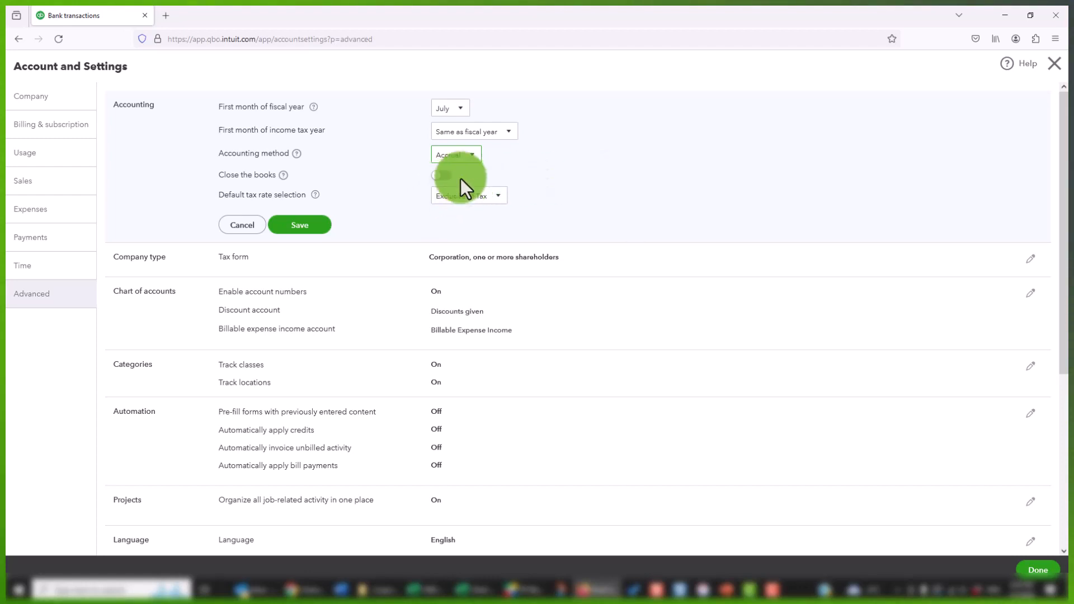
Enable Close the books and choose Allow changes after viewing a warning and entering password, leaving the closing date blank.
click(439, 176)
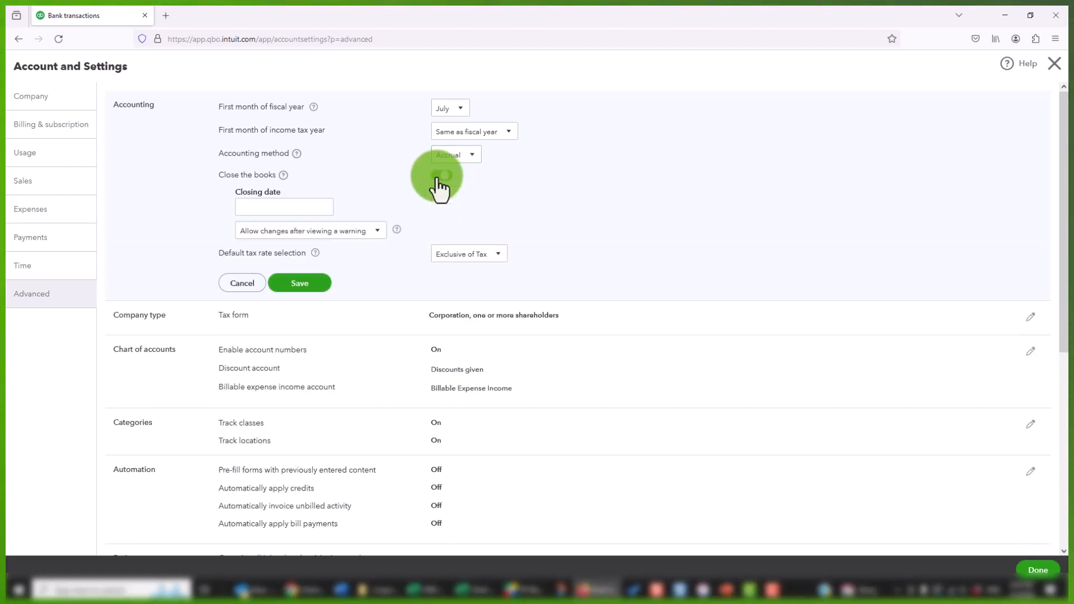
click(302, 208)
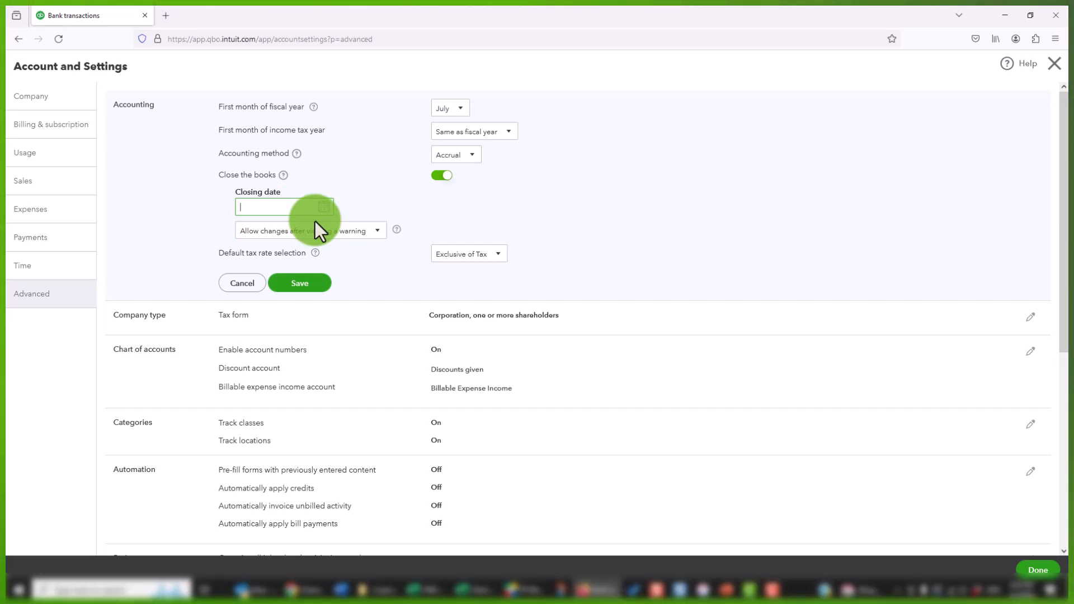
click(336, 230)
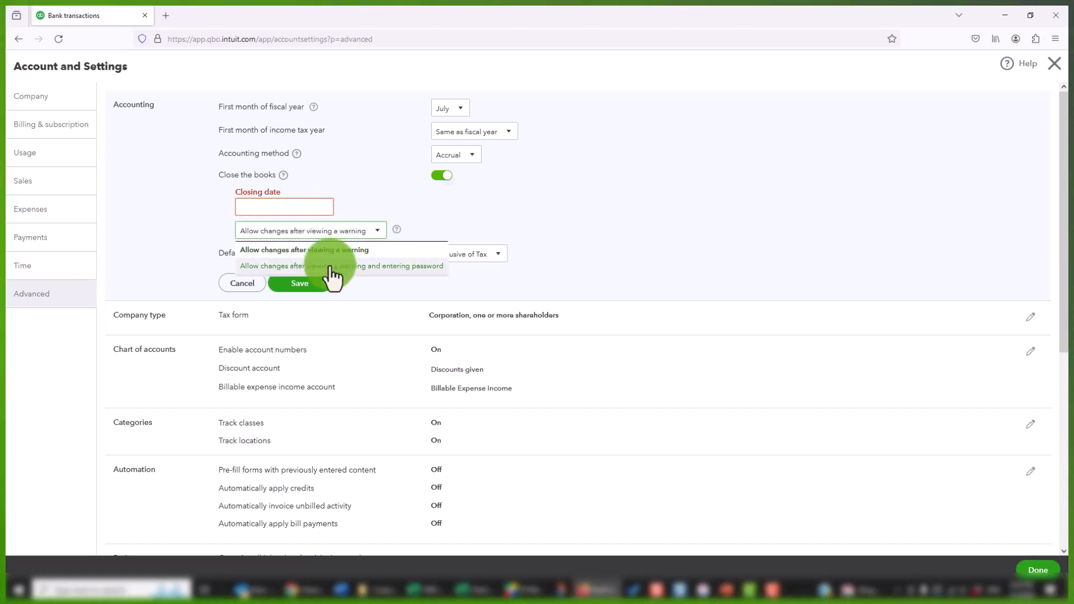
click(304, 209)
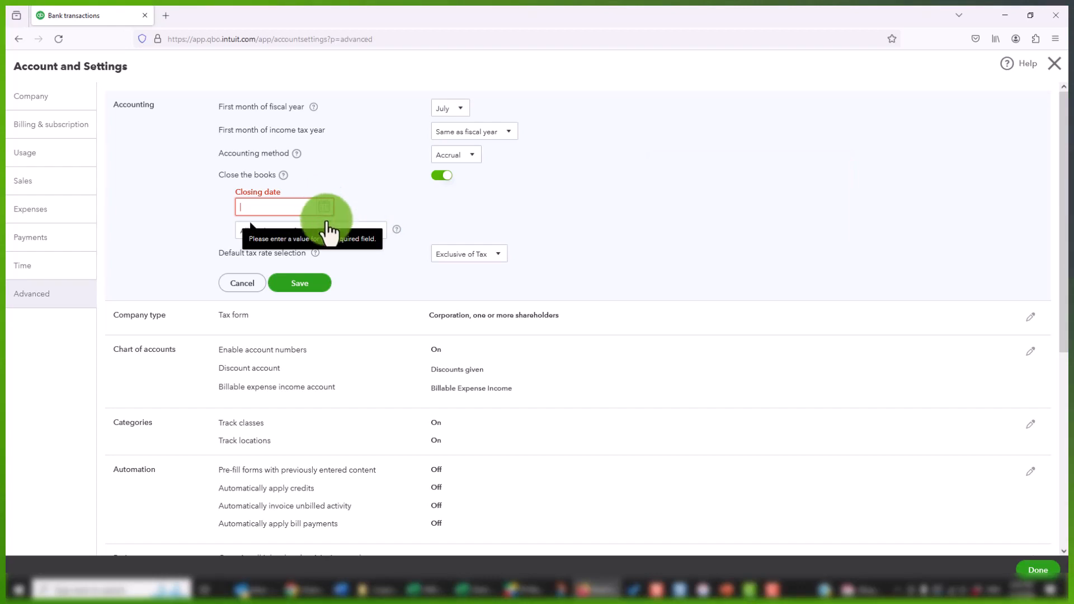
click(352, 233)
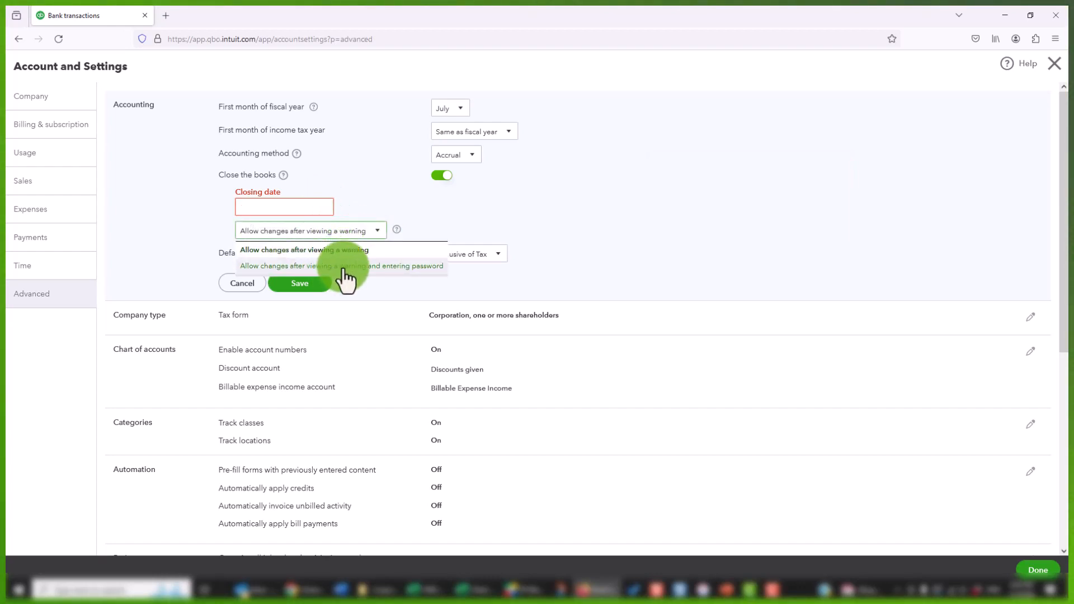
click(349, 267)
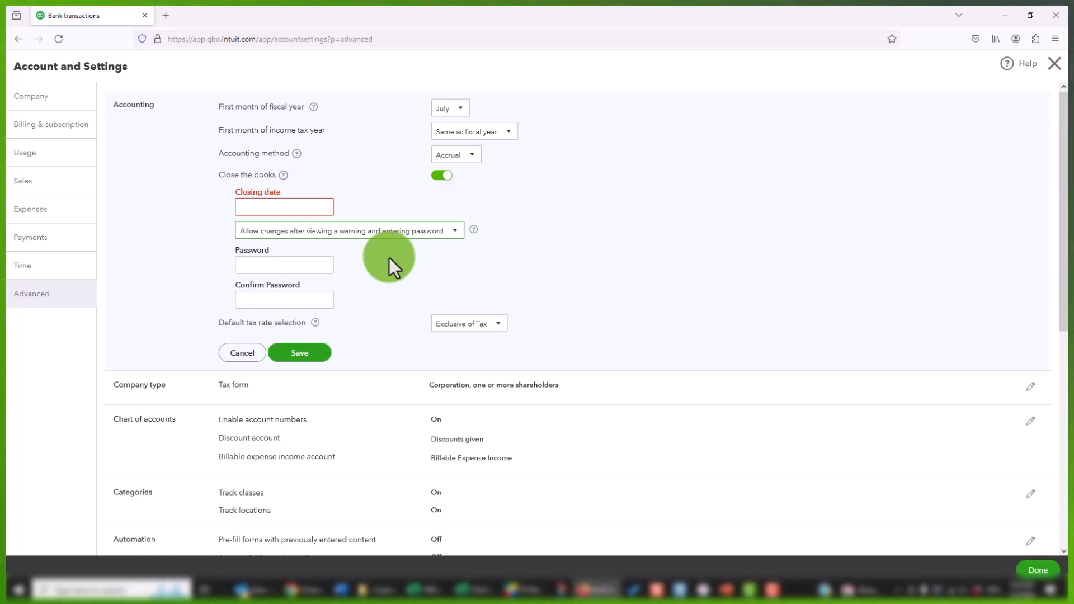
Discard the unsaved Accounting changes and examine the available tax form options in the Company type section.
scroll(402, 391, down, 2)
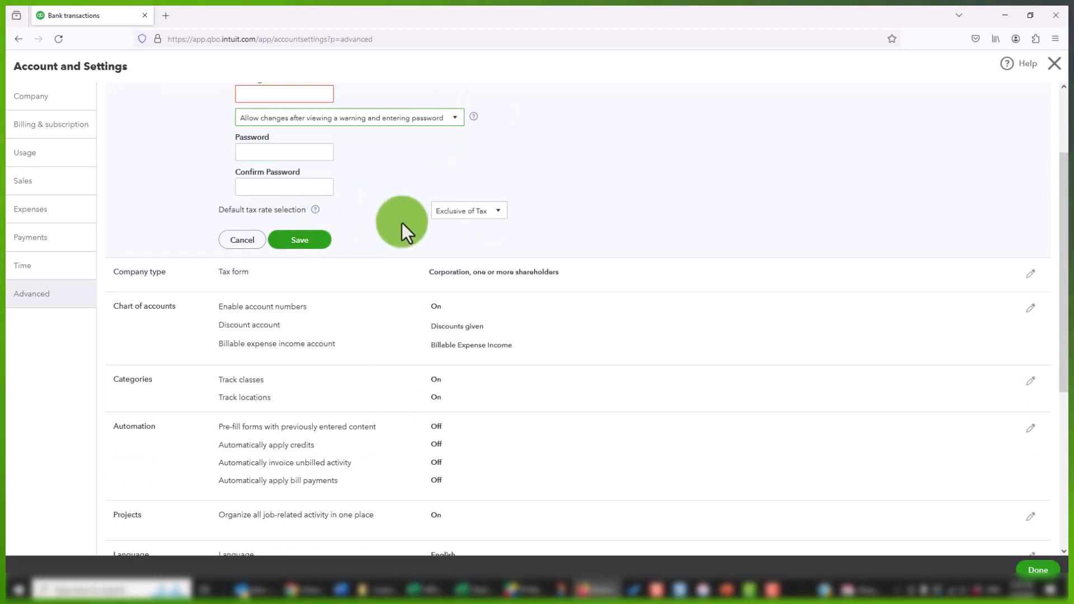
scroll(395, 236, up, 2)
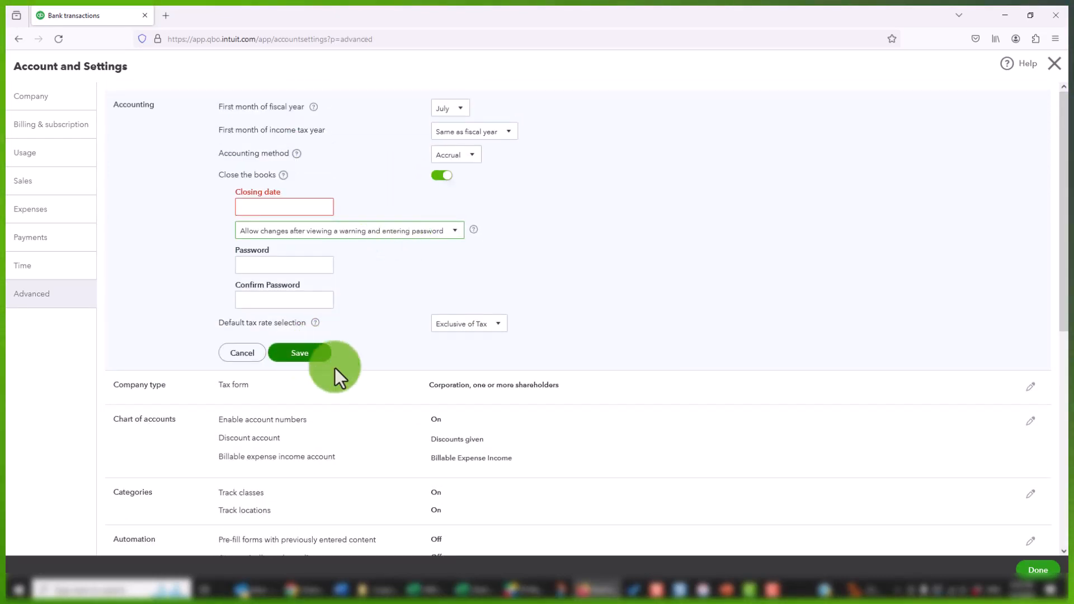
scroll(392, 380, down, 1)
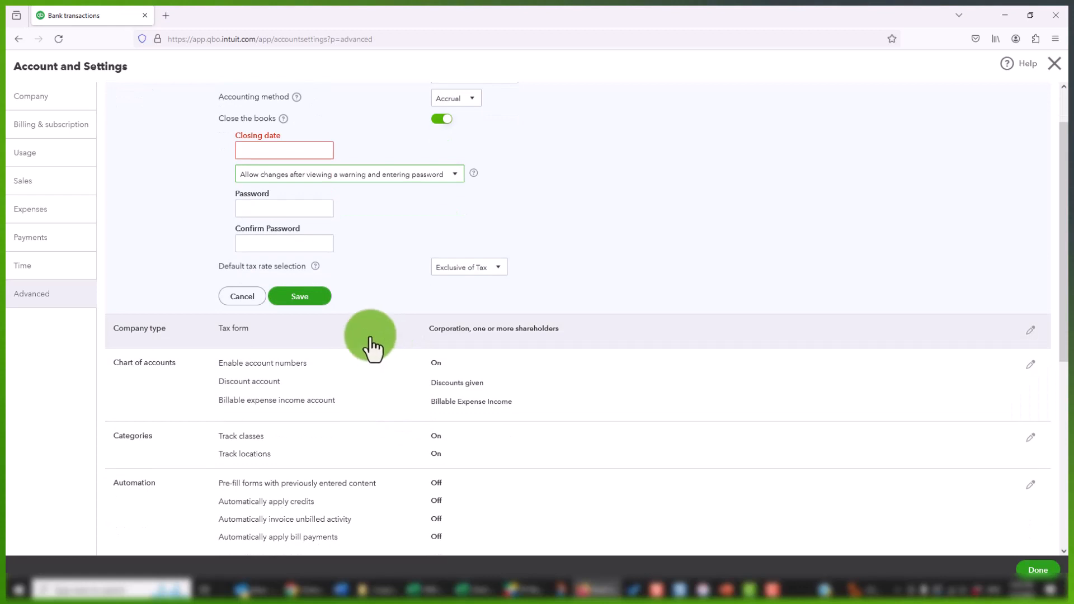
click(372, 347)
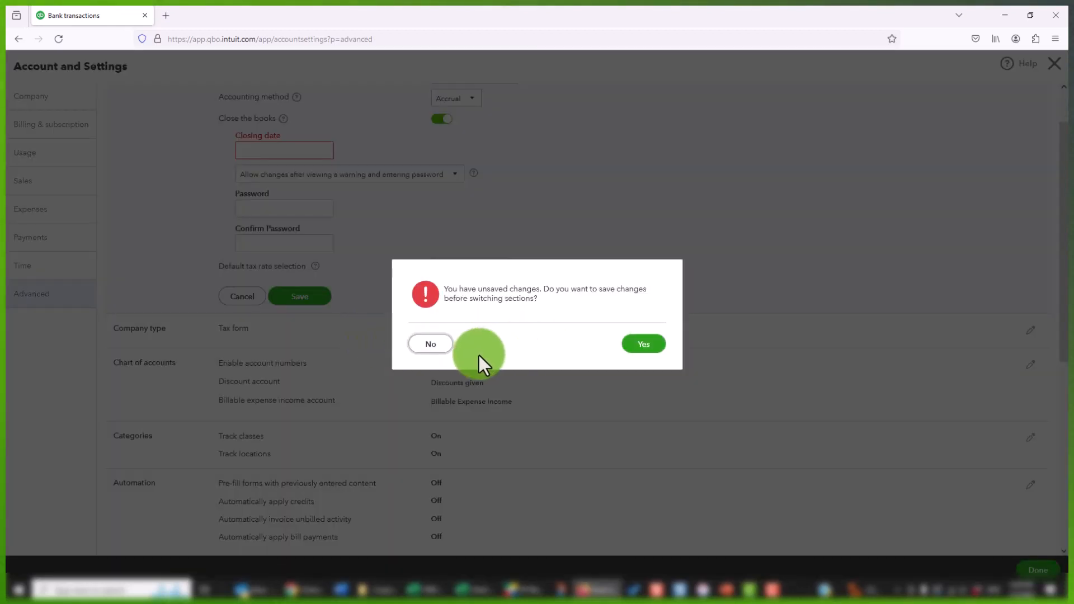
click(432, 344)
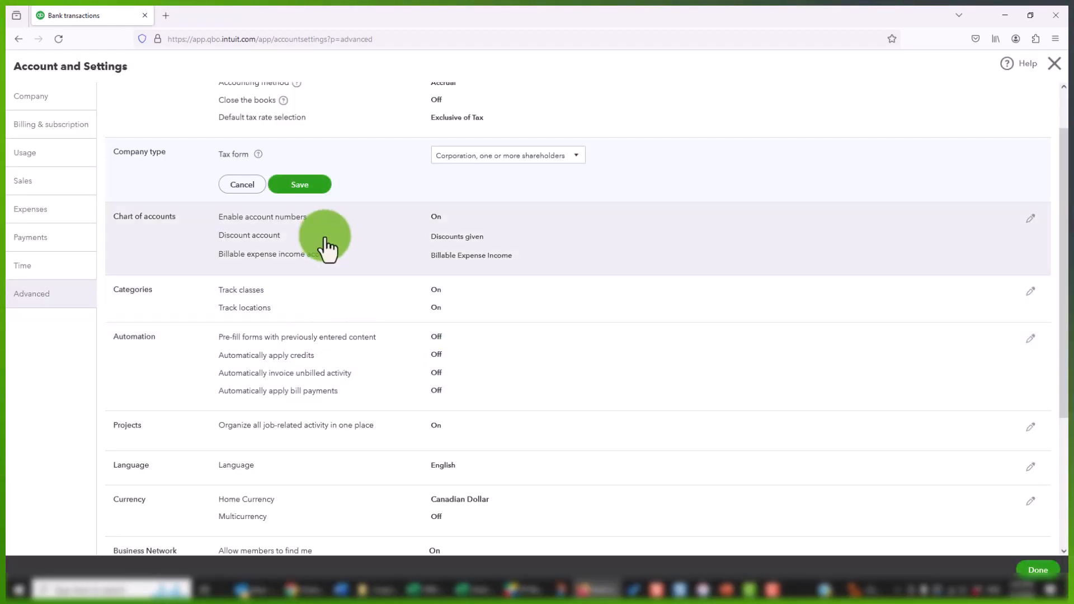
click(540, 164)
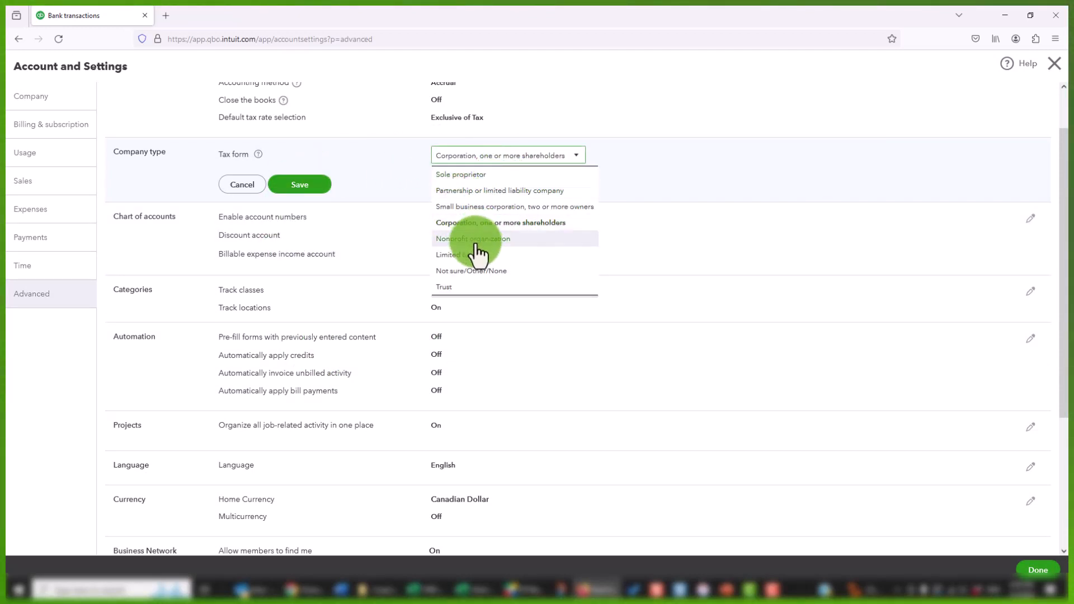
click(690, 169)
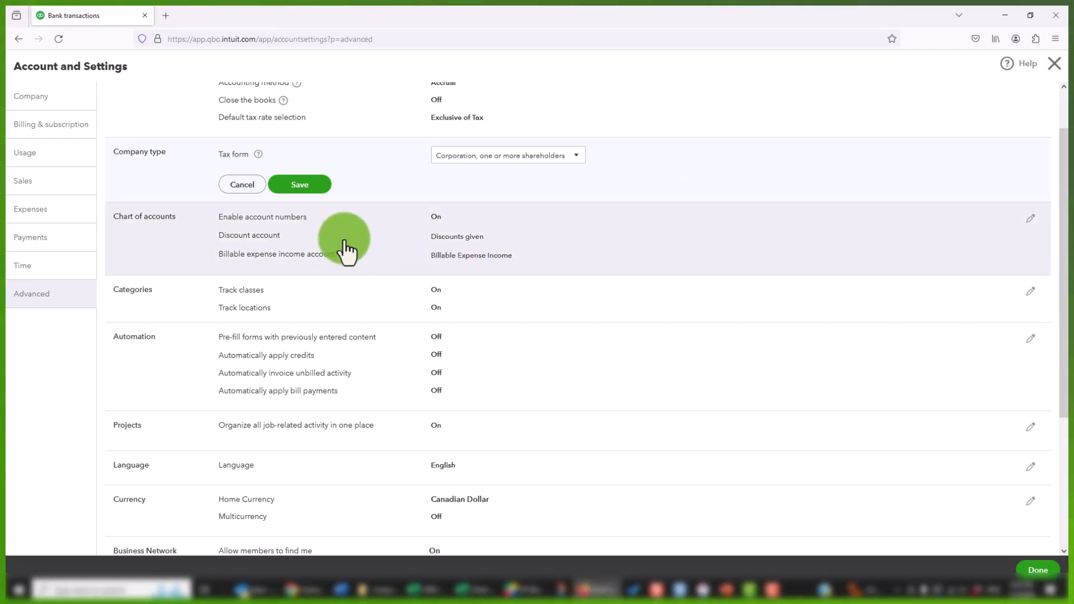
Examine the account number, discount account and billable expense income settings for the chart of accounts, and cancel without changes.
click(436, 225)
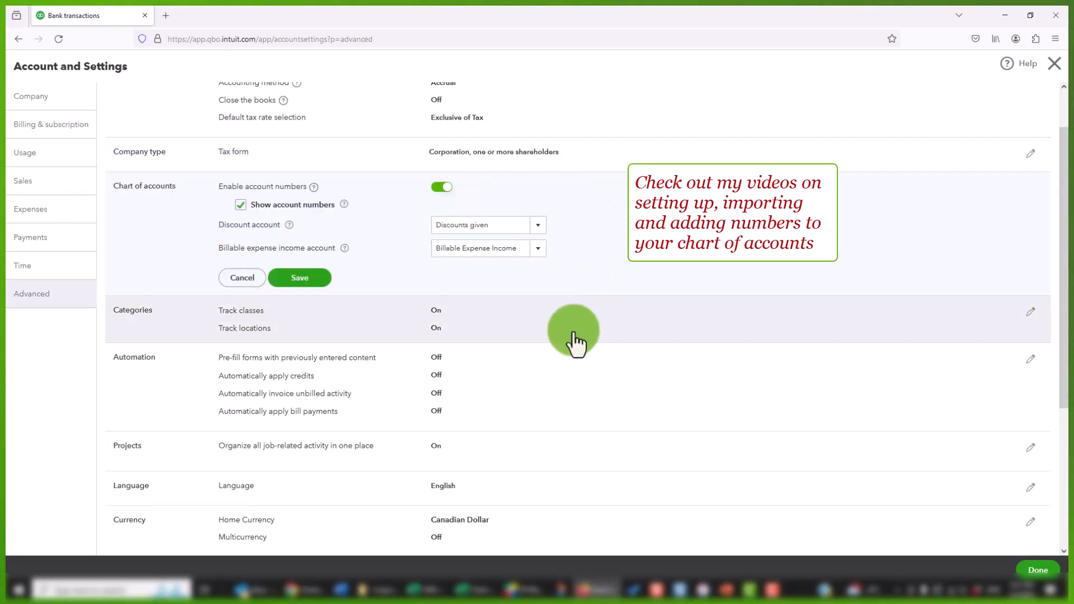
click(238, 280)
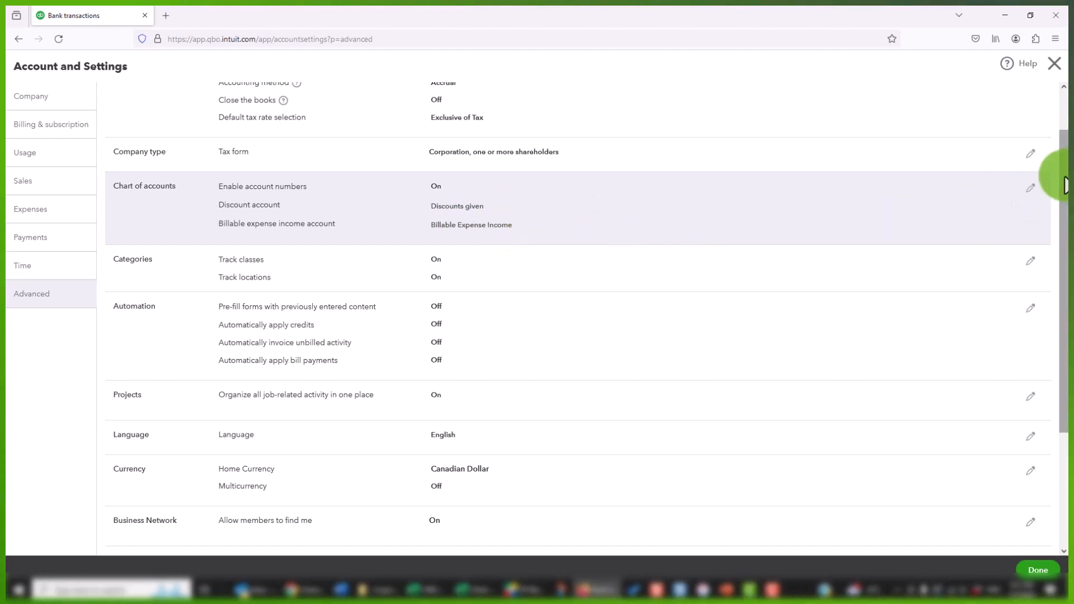
click(1029, 189)
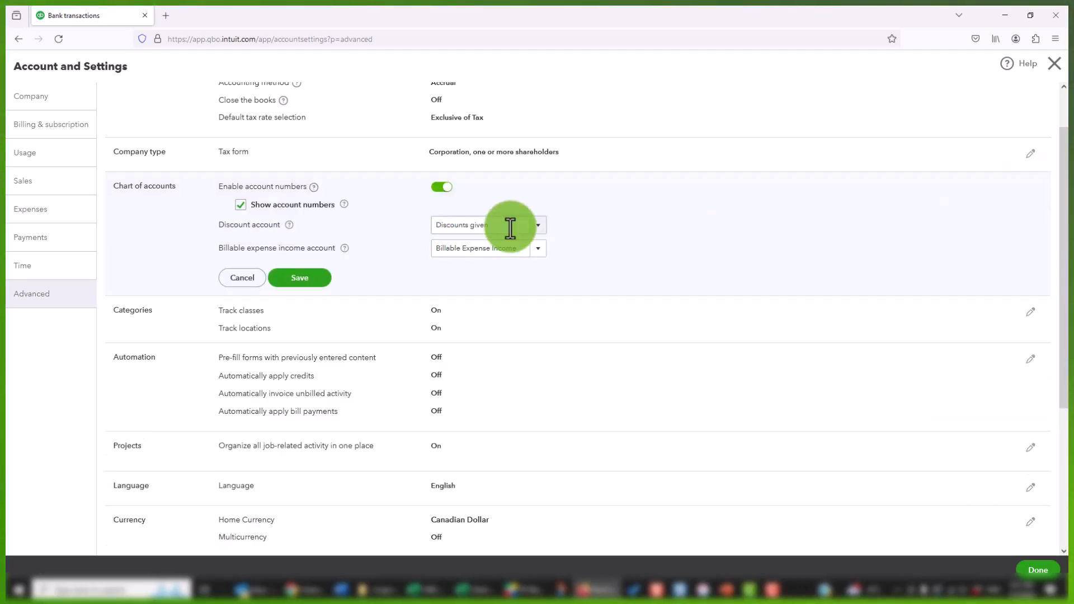
click(537, 226)
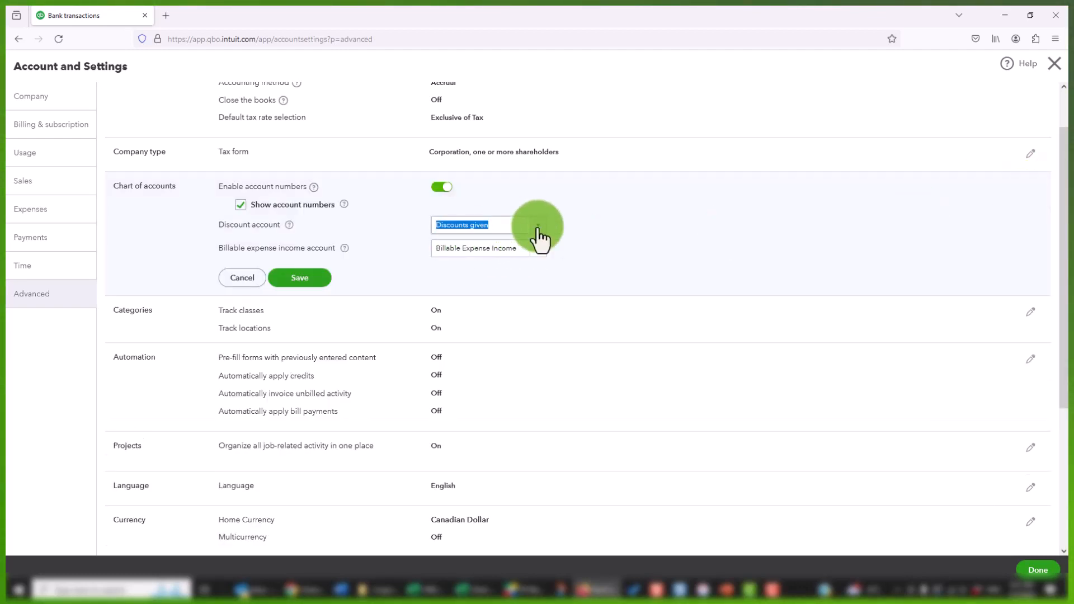
click(237, 282)
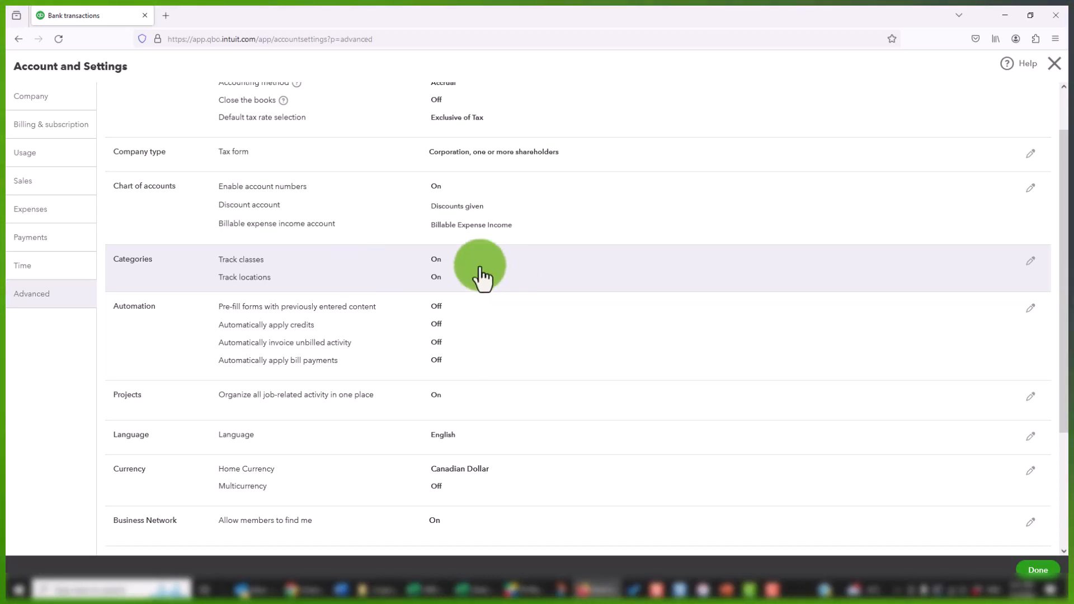
Examine the class and location tracking settings under Categories, along with the Automation and Projects options.
click(436, 274)
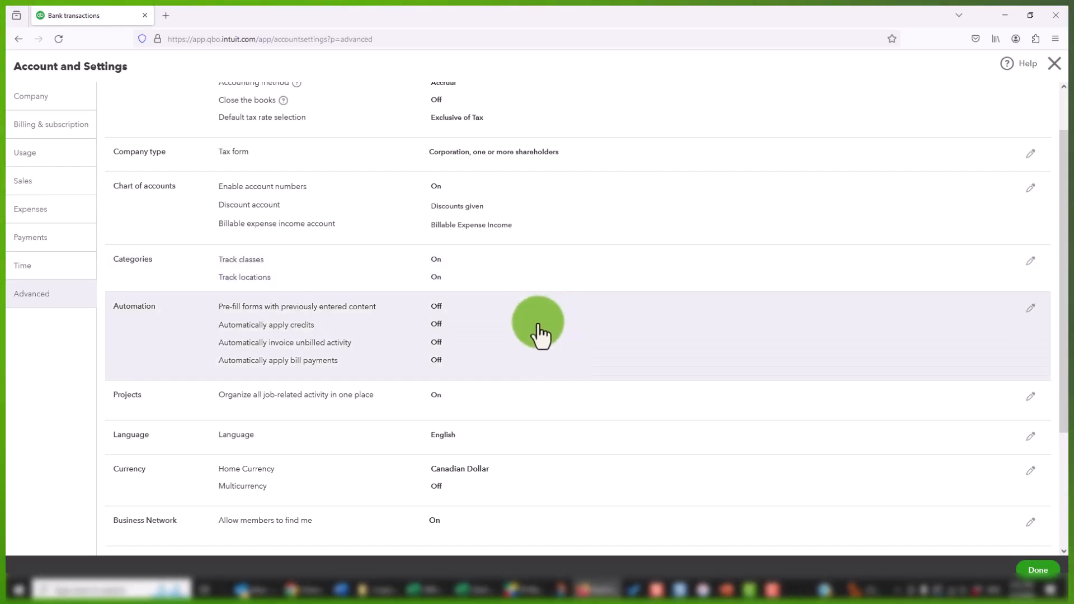
scroll(539, 333, down, 2)
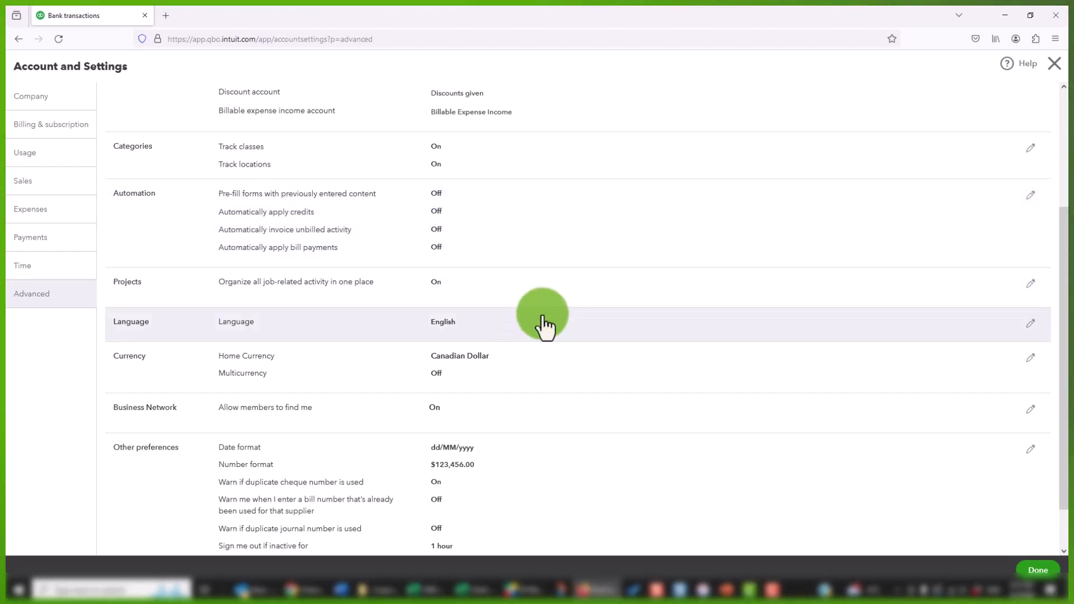
scroll(544, 326, down, 1)
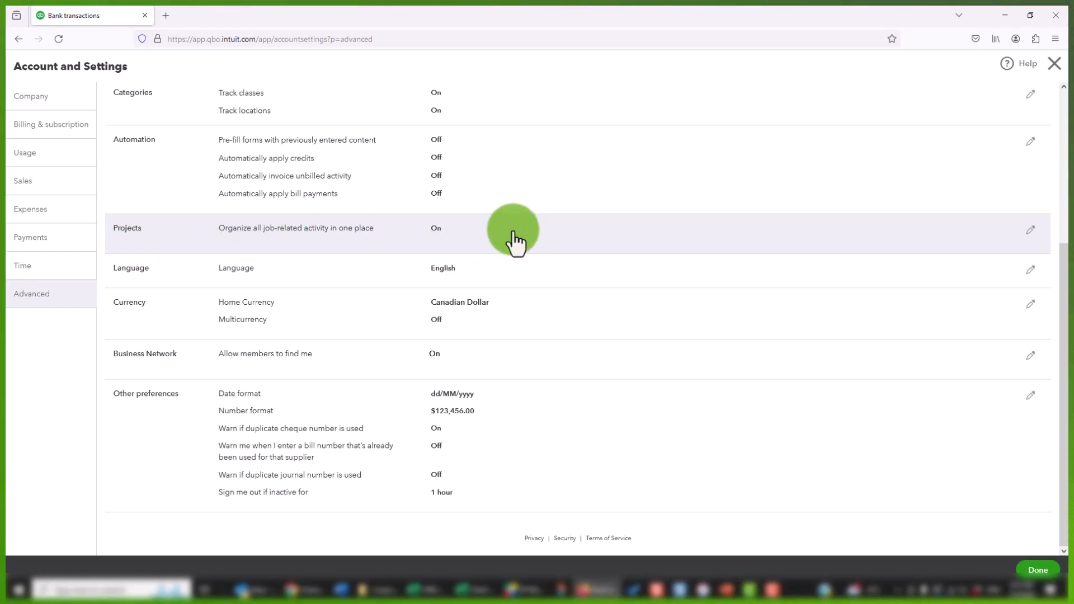
Examine the available choices in the Language section, and cancel without changing the language.
click(503, 282)
click(476, 278)
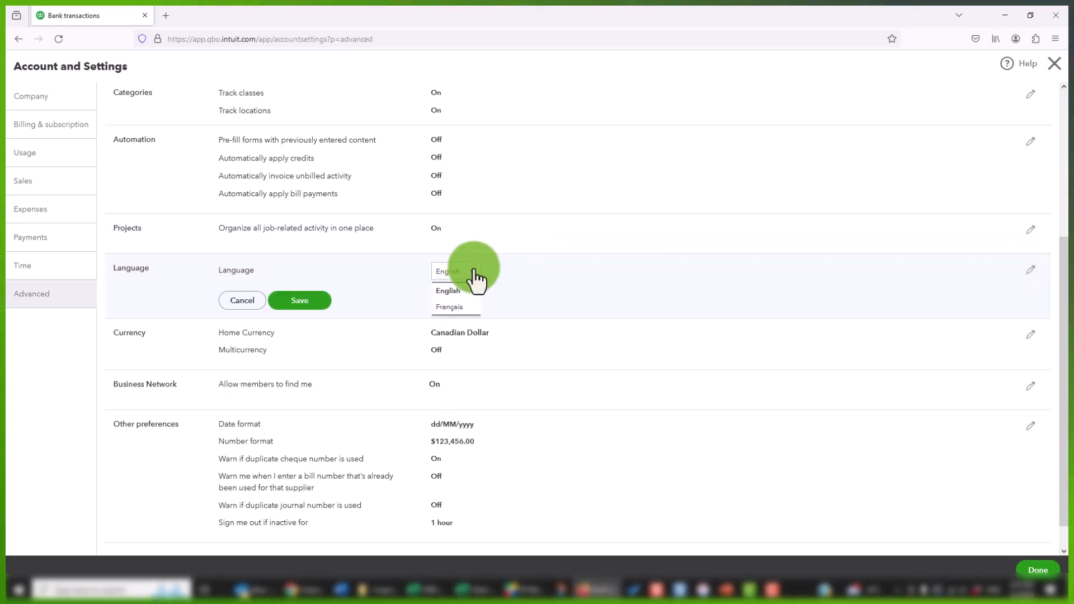
click(476, 278)
click(238, 302)
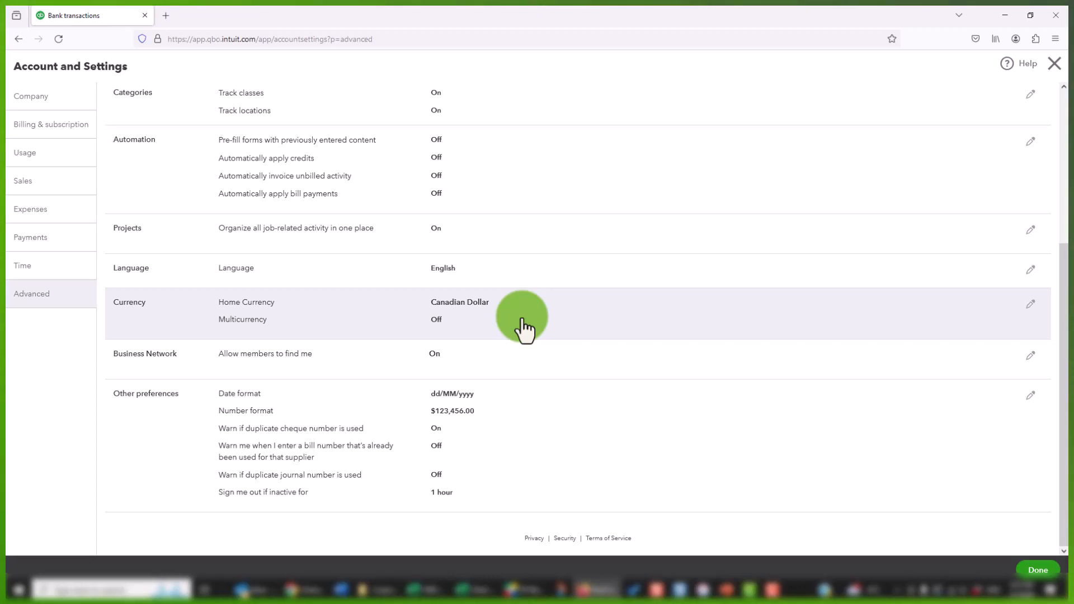
Turn on Multicurrency in the Currency section to examine its conditions, and cancel without saving.
click(440, 332)
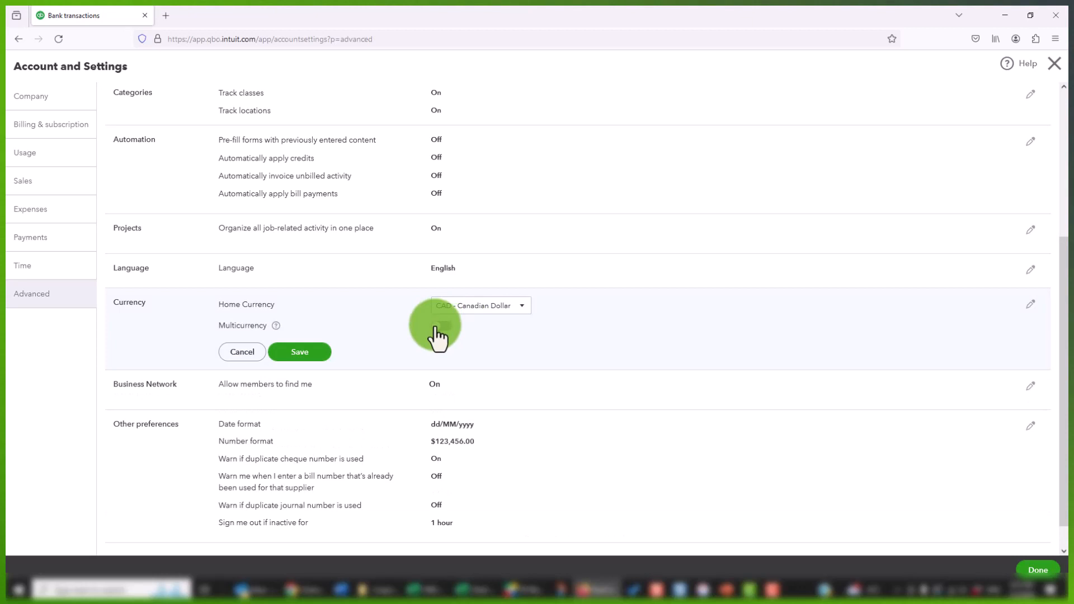
click(439, 328)
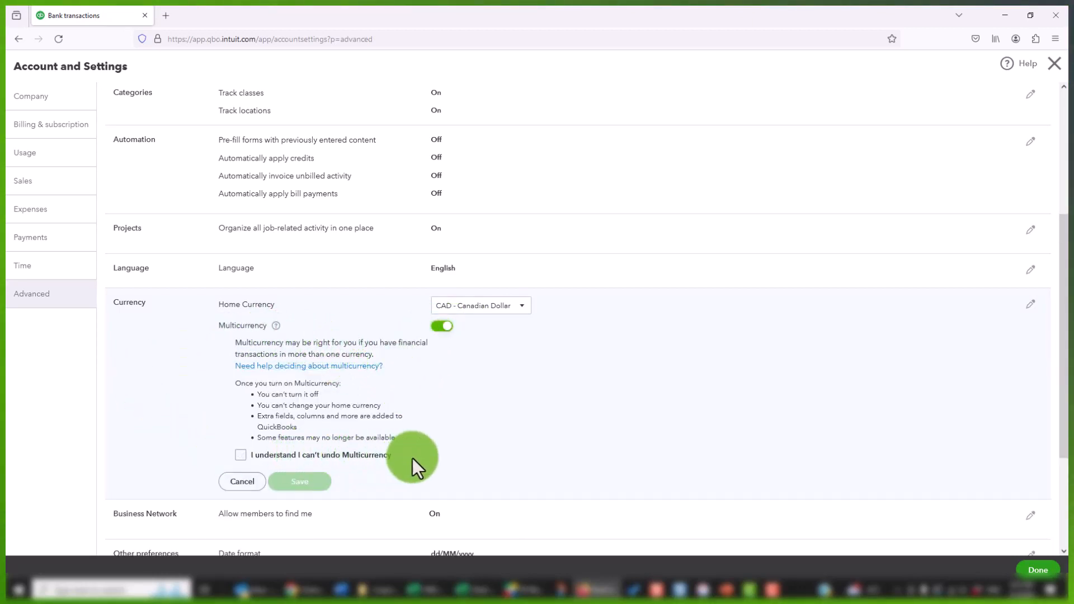
click(233, 482)
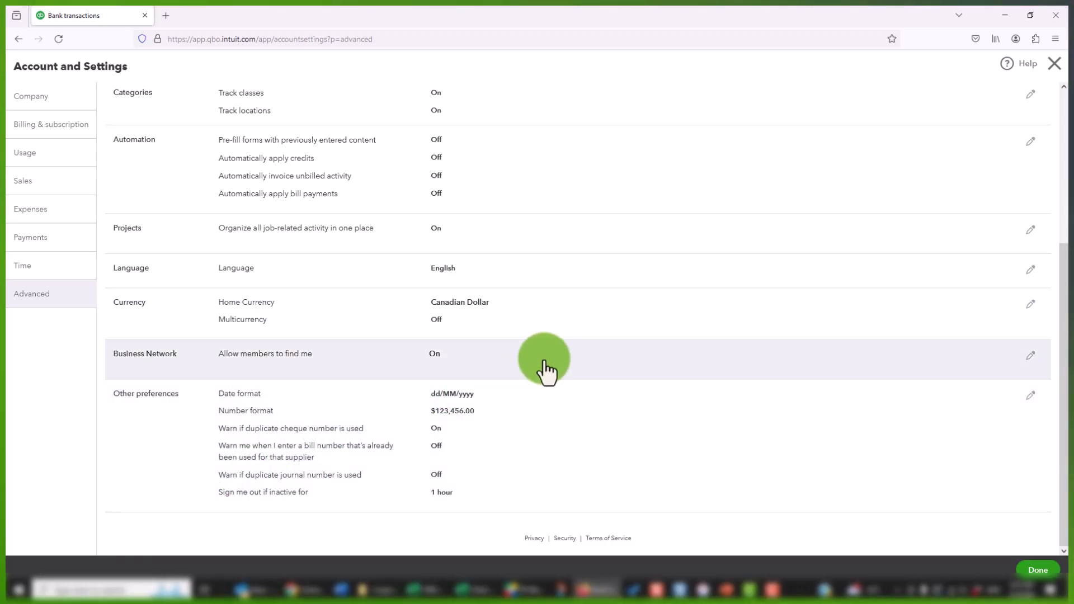